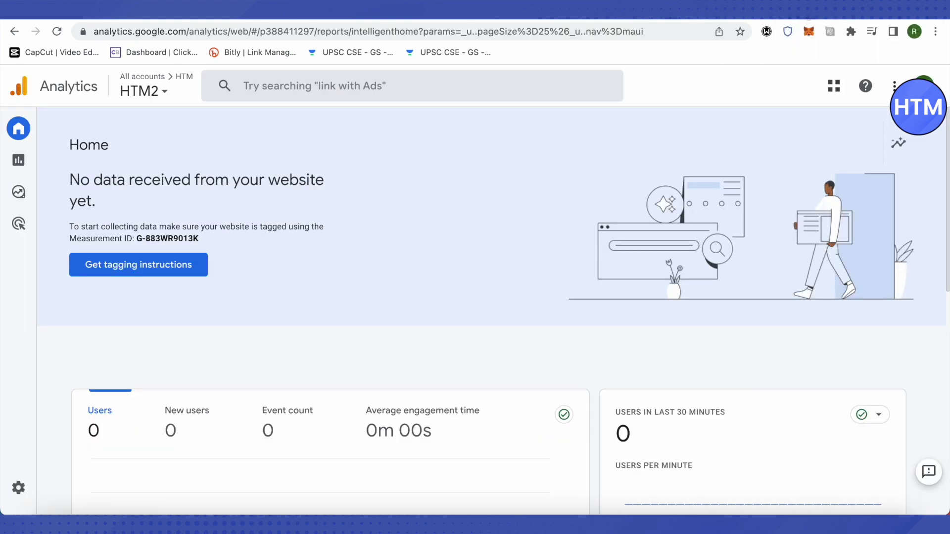
# Step: Open Admin for the HTM account and start creating a new property
pyautogui.moveTo(21, 501)
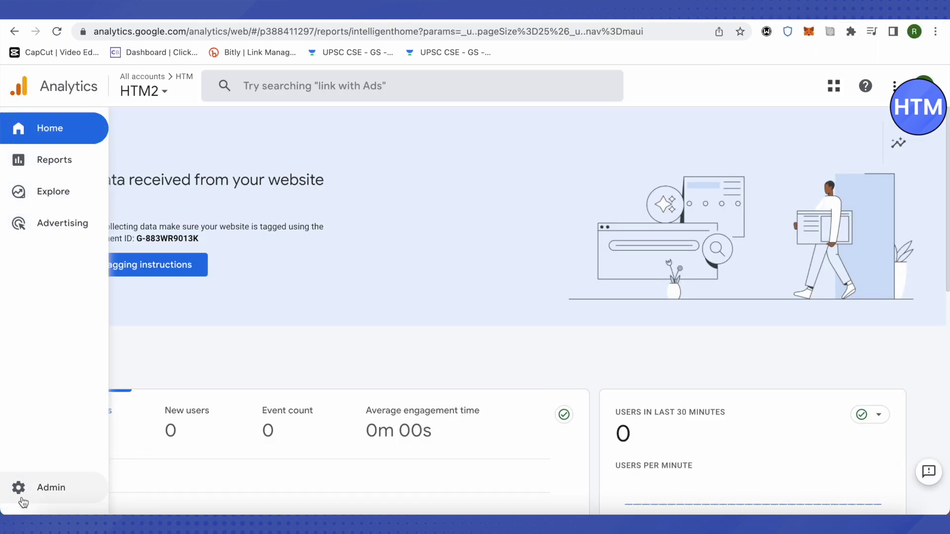
pyautogui.click(20, 489)
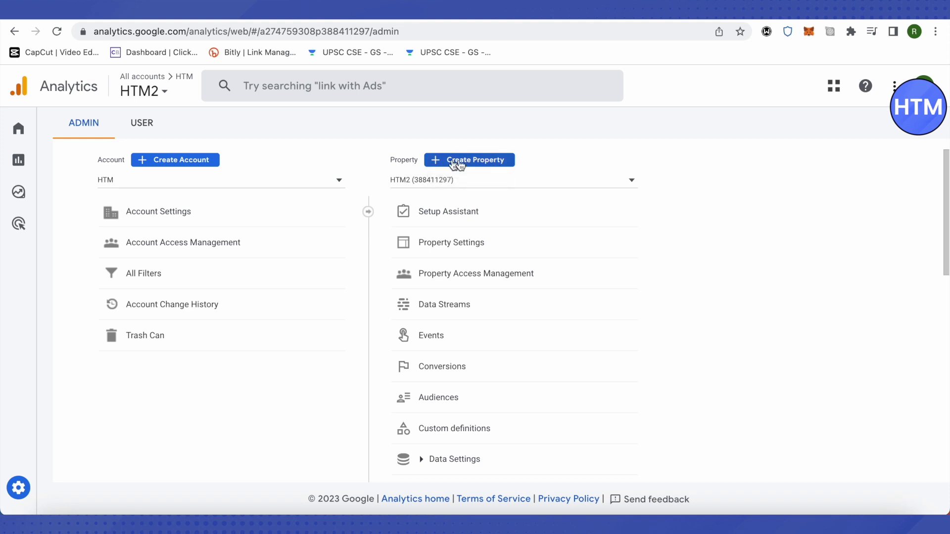
pyautogui.click(493, 166)
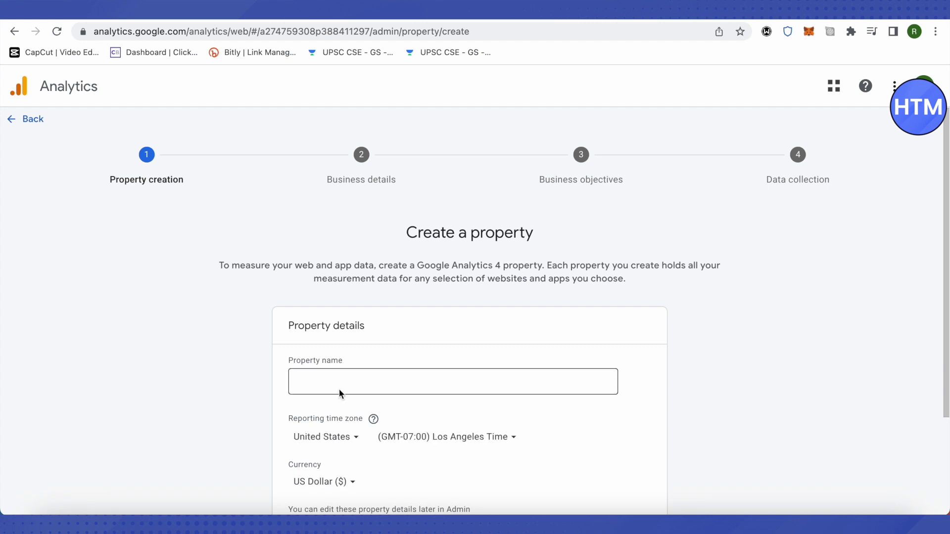
# Step: Name the new property 'HTM TEST 10' and continue to business details
pyautogui.scroll(-1, 339, 390)
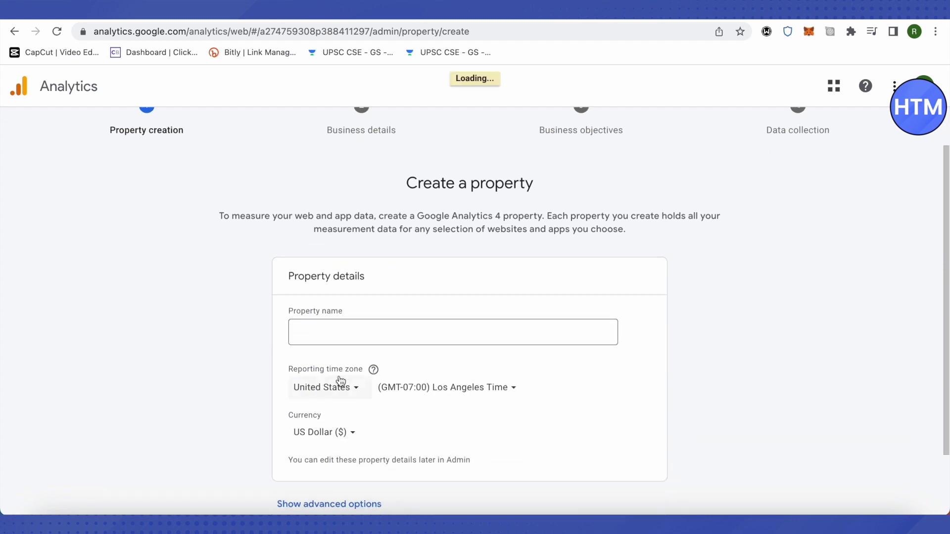
pyautogui.click(331, 336)
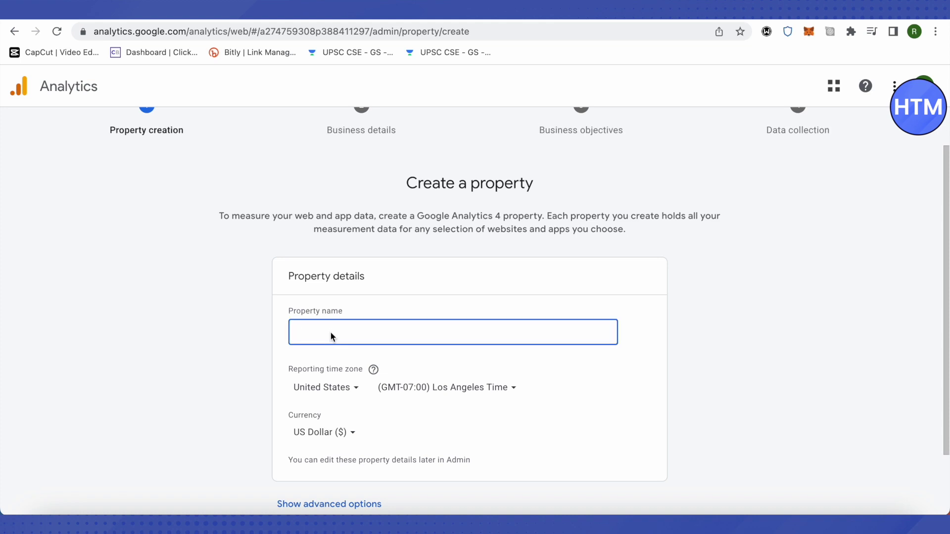
pyautogui.write('HTM TEST 10')
pyautogui.scroll(-1, 320, 393)
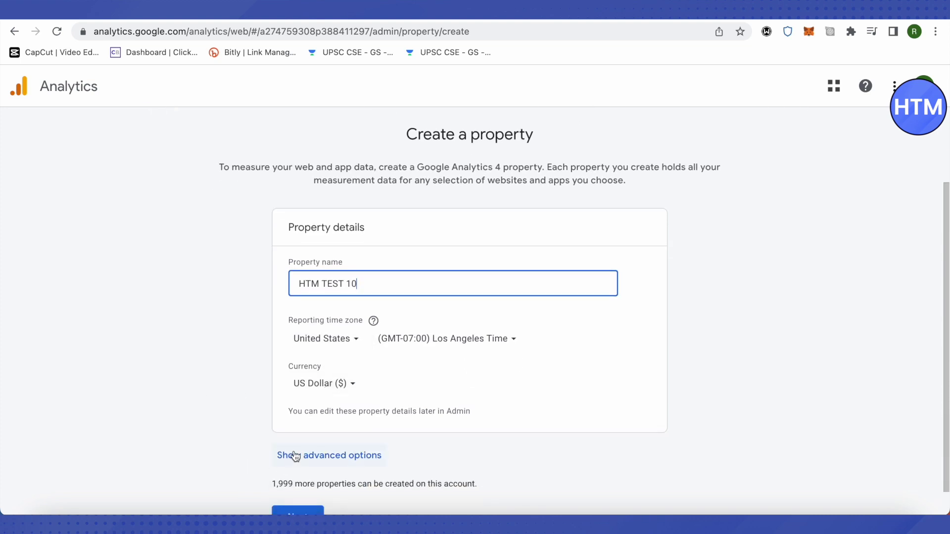
pyautogui.scroll(-1, 407, 442)
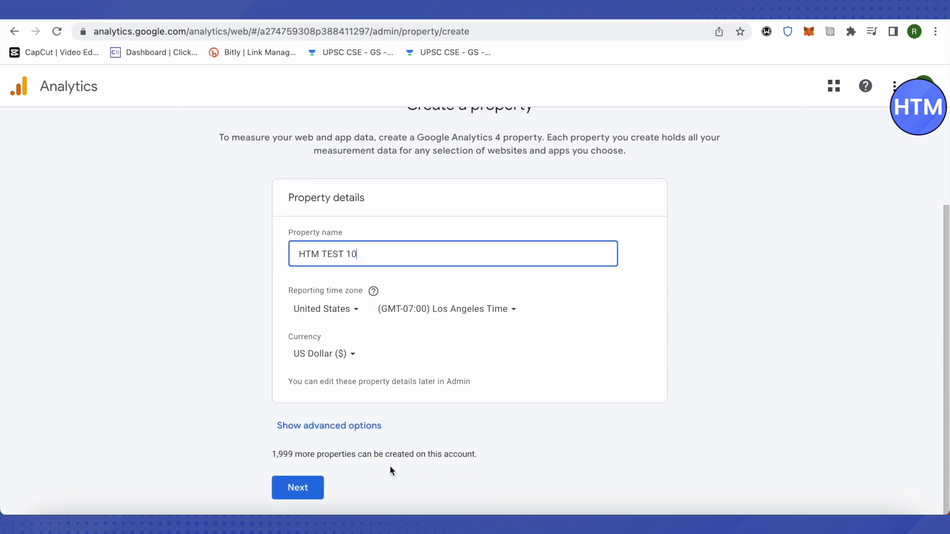
pyautogui.click(298, 492)
# Step: Set the industry to Arts & Entertainment and the business size to Small
pyautogui.scroll(-1, 509, 387)
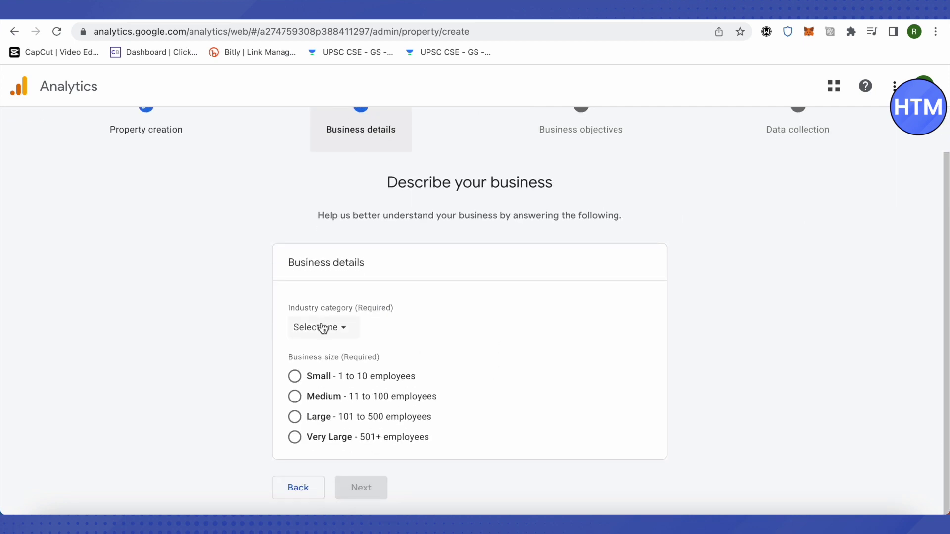
pyautogui.click(323, 328)
pyautogui.click(350, 111)
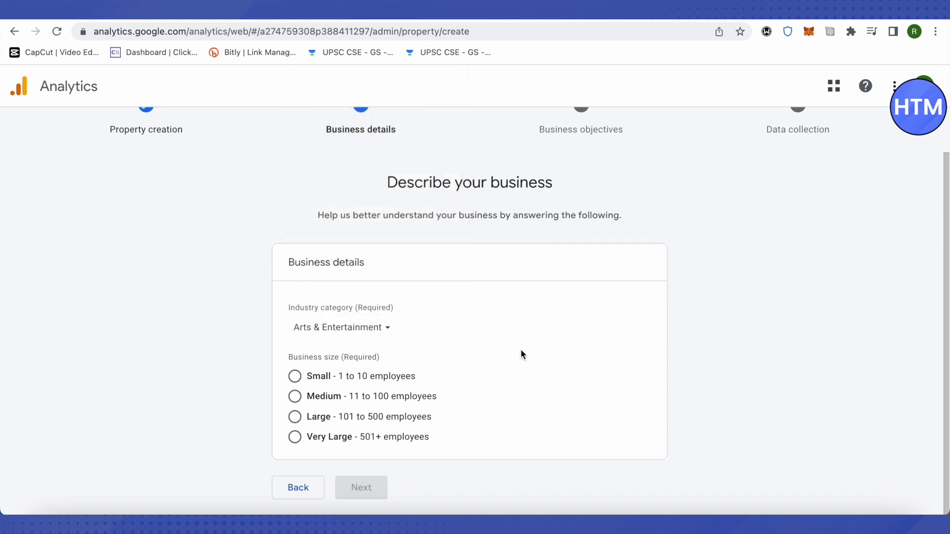
pyautogui.click(296, 377)
# Step: Select Generate leads and Raise brand awareness as objectives and create the property
pyautogui.click(369, 492)
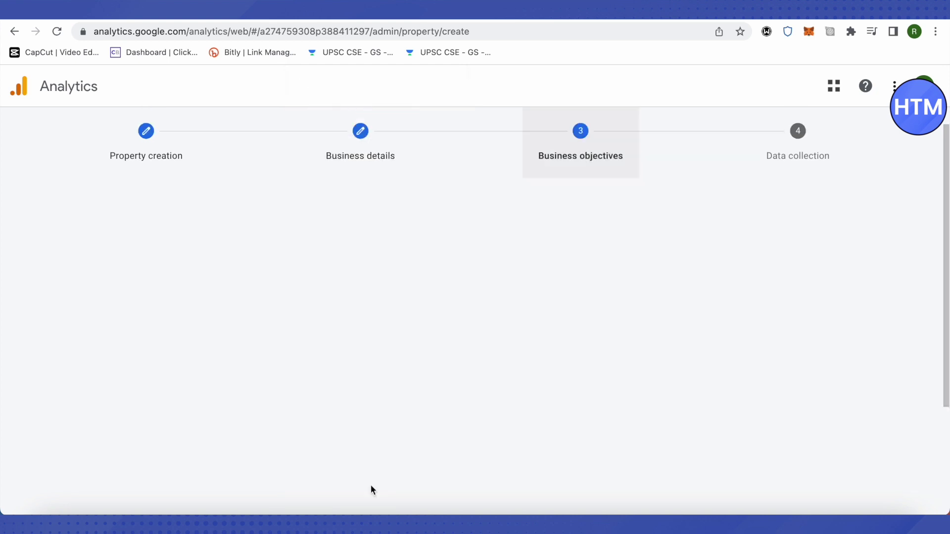
pyautogui.scroll(-2, 788, 289)
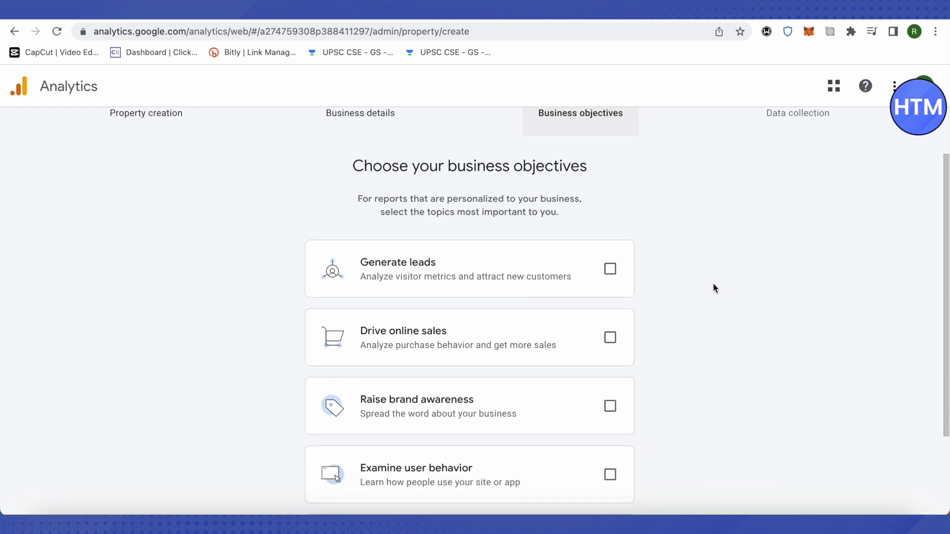
pyautogui.click(610, 270)
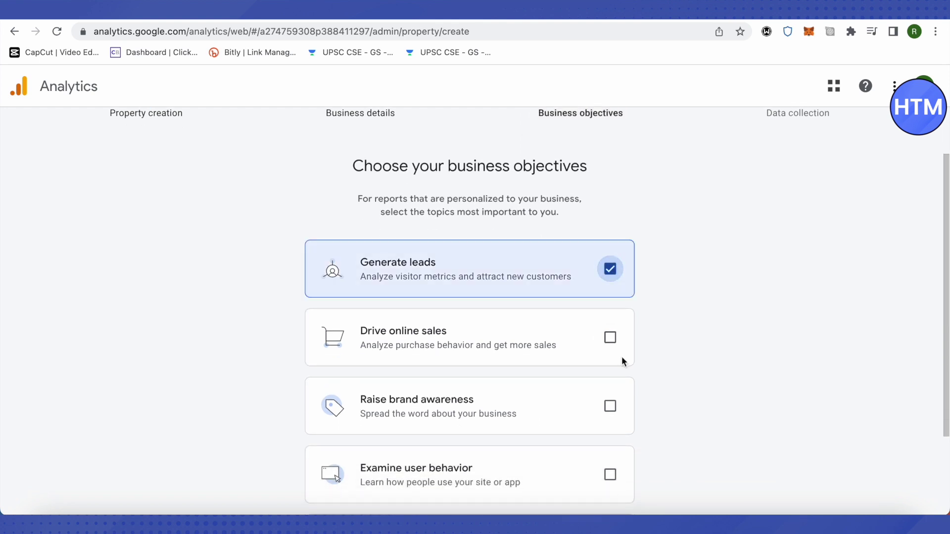
pyautogui.click(610, 406)
pyautogui.scroll(-2, 613, 411)
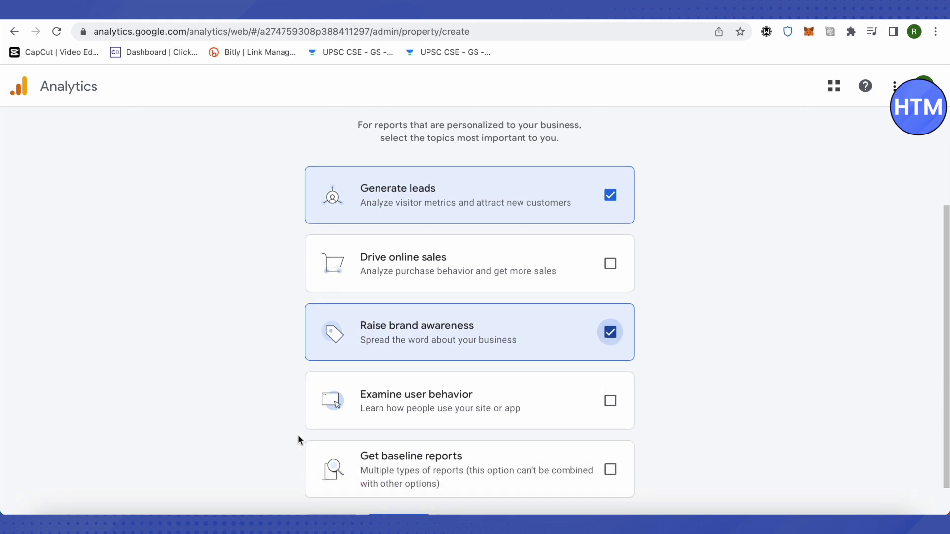
pyautogui.scroll(-1, 298, 434)
pyautogui.click(408, 488)
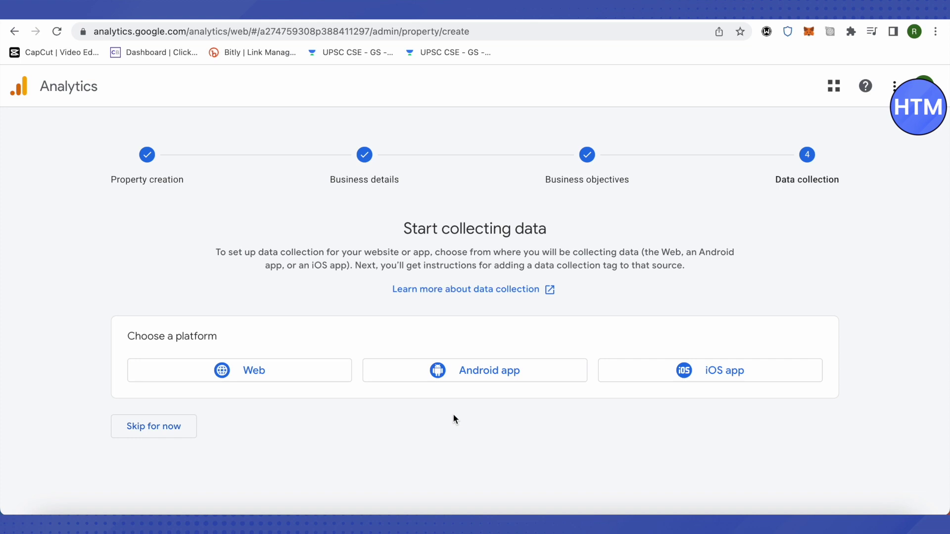
# Step: Choose Web as the platform to collect data from
pyautogui.click(243, 376)
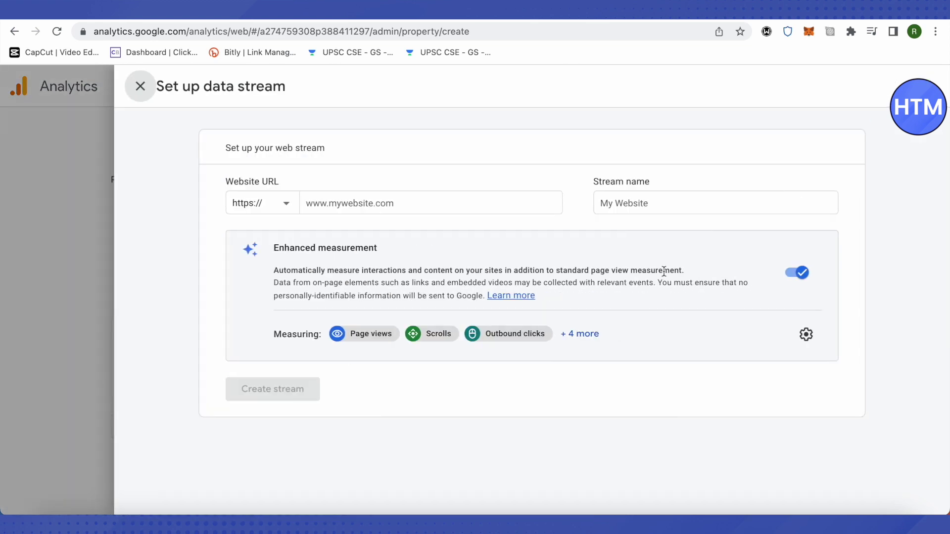
pyautogui.click(384, 207)
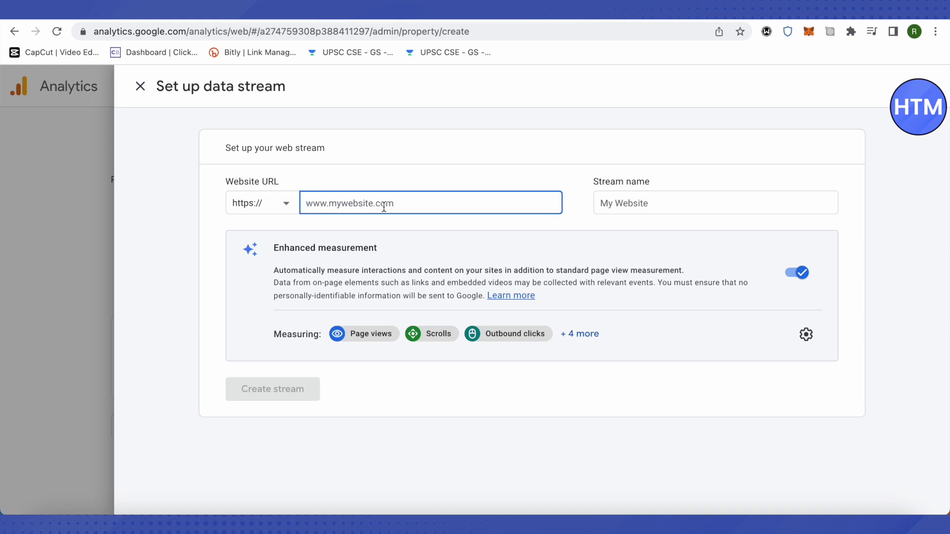
pyautogui.write('Ww')
pyautogui.press('BackSpace')
pyautogui.press('BackSpace')
pyautogui.write('www.HTM1.com')
pyautogui.moveTo(376, 203); pyautogui.dragTo(331, 198)
pyautogui.hotkey('ctrl', 'c')
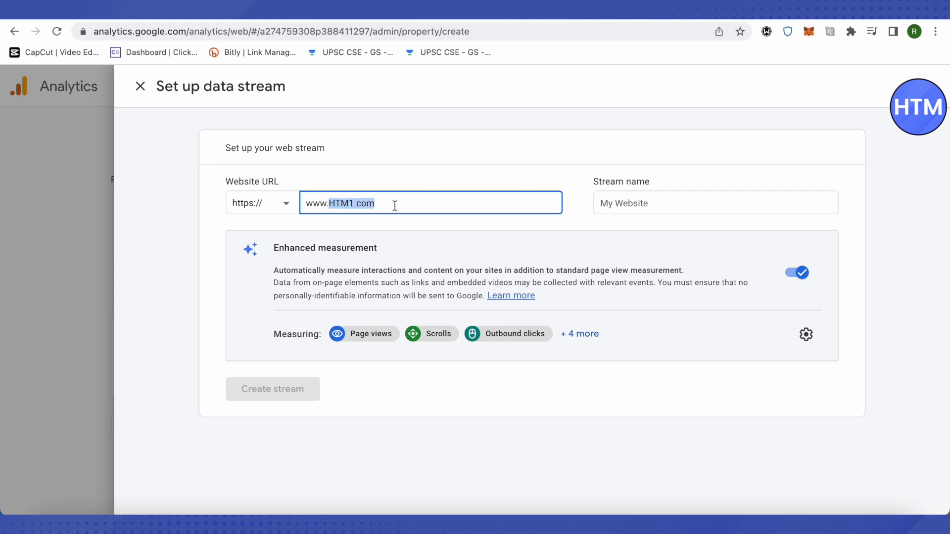
pyautogui.click(757, 200)
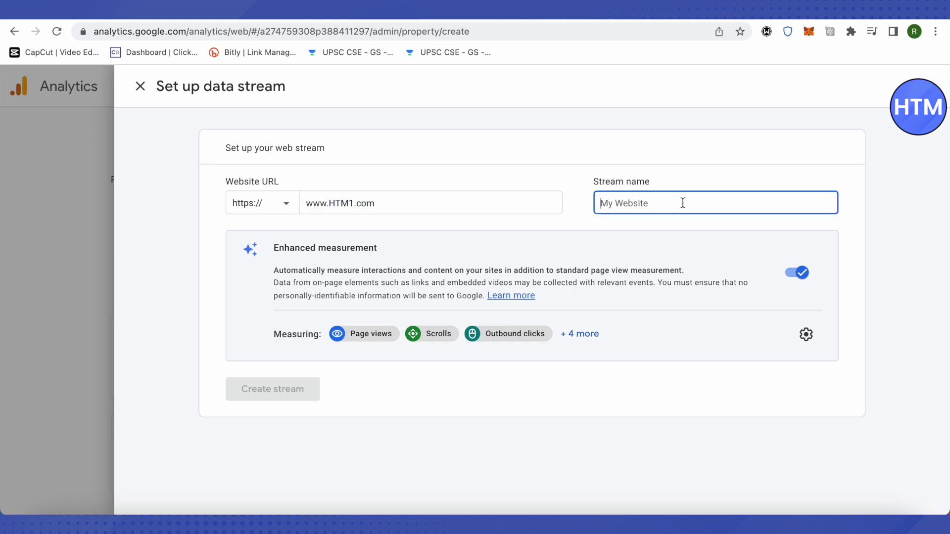
pyautogui.hotkey('ctrl', 'v')
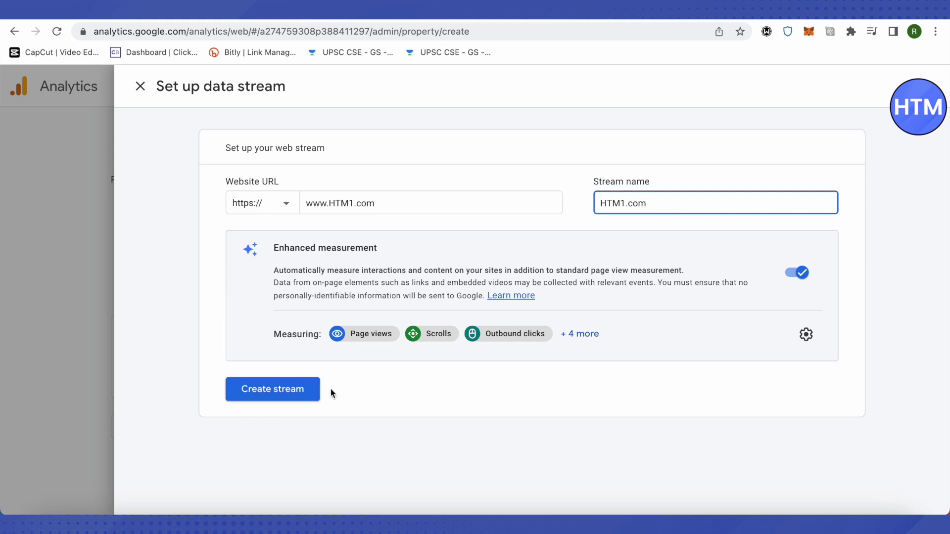
pyautogui.click(291, 395)
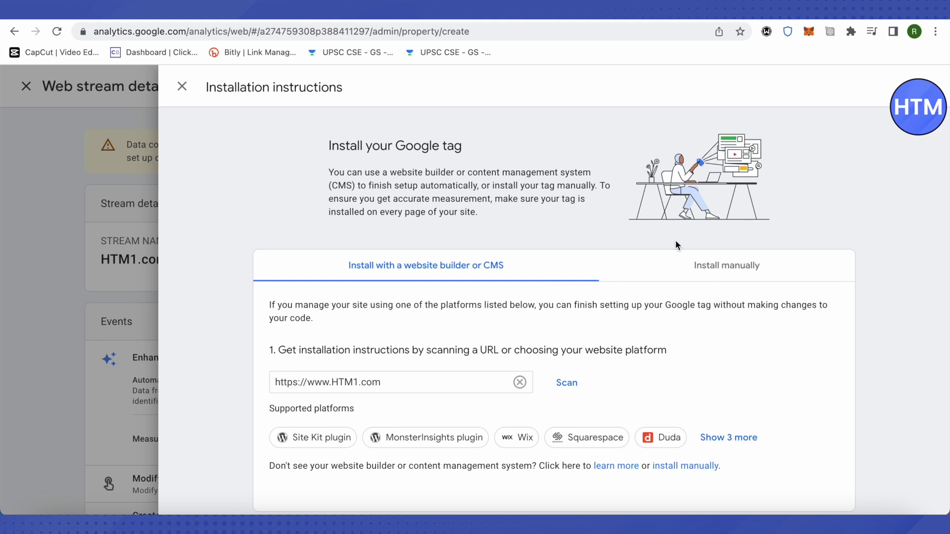
# Step: Scroll through the Google tag installation instructions for the HTM1.com stream
pyautogui.scroll(-1, 740, 245)
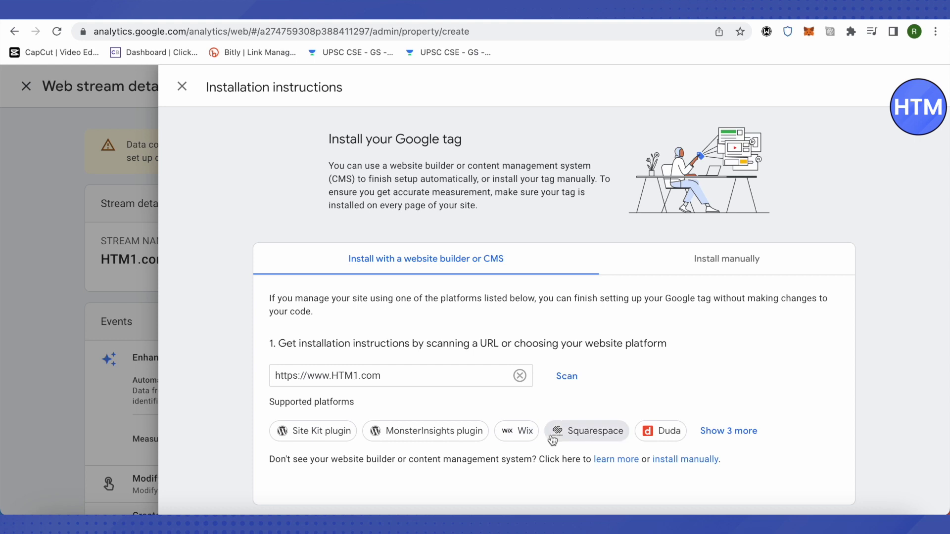
# Step: Review the manual Google tag code snippet, then close the installation instructions
pyautogui.click(731, 260)
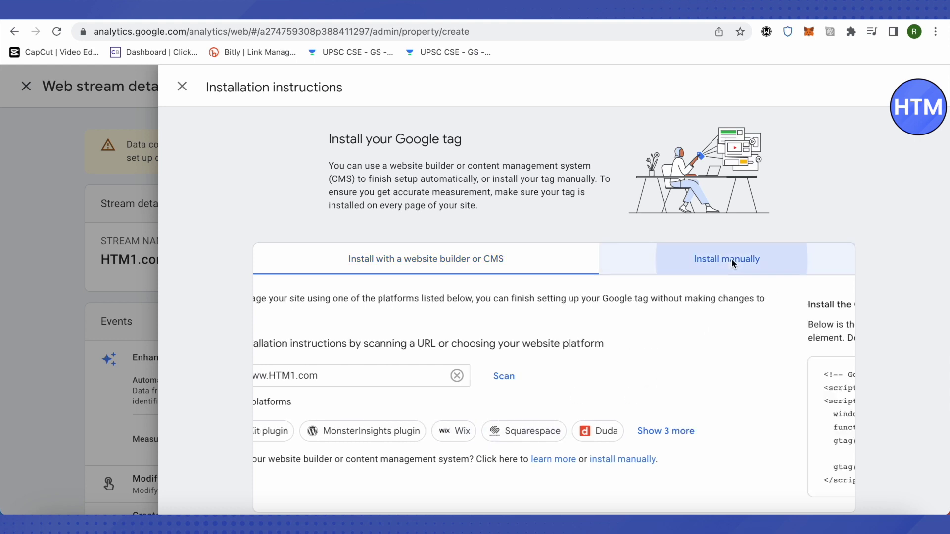
pyautogui.scroll(-2, 642, 388)
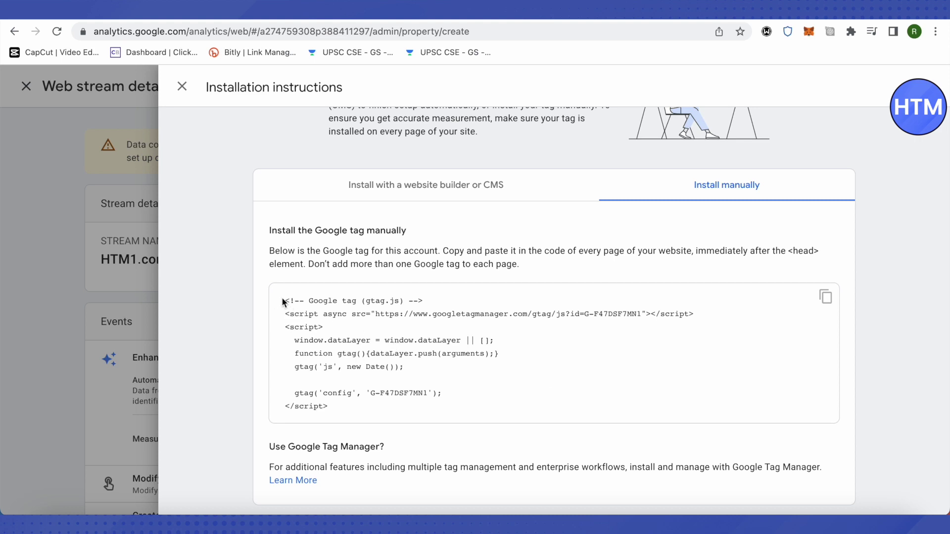
pyautogui.moveTo(281, 297); pyautogui.dragTo(424, 409)
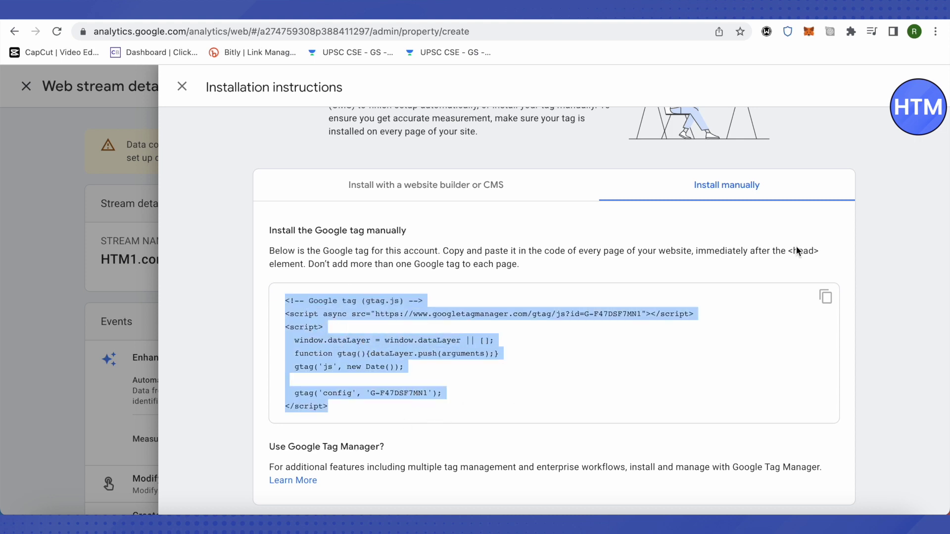
pyautogui.moveTo(790, 251); pyautogui.dragTo(793, 253)
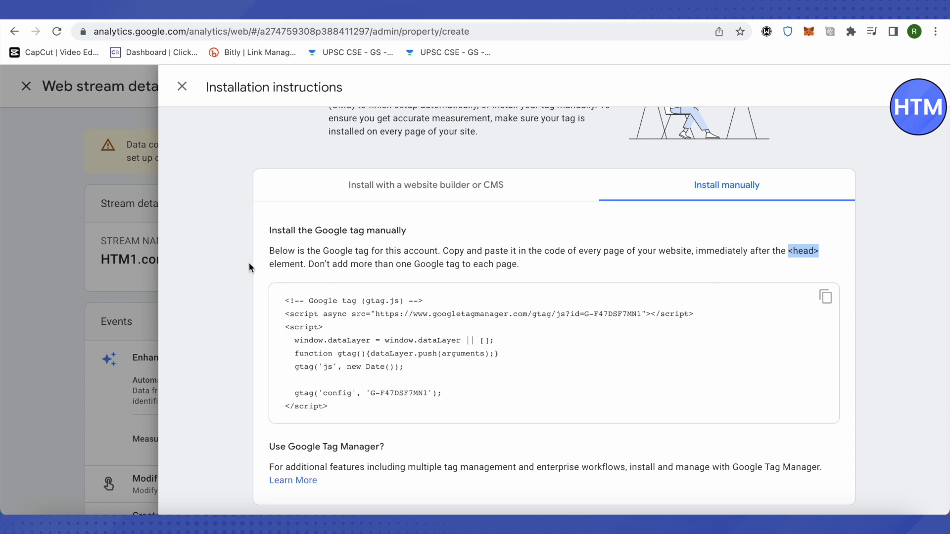
pyautogui.moveTo(269, 264); pyautogui.dragTo(294, 267)
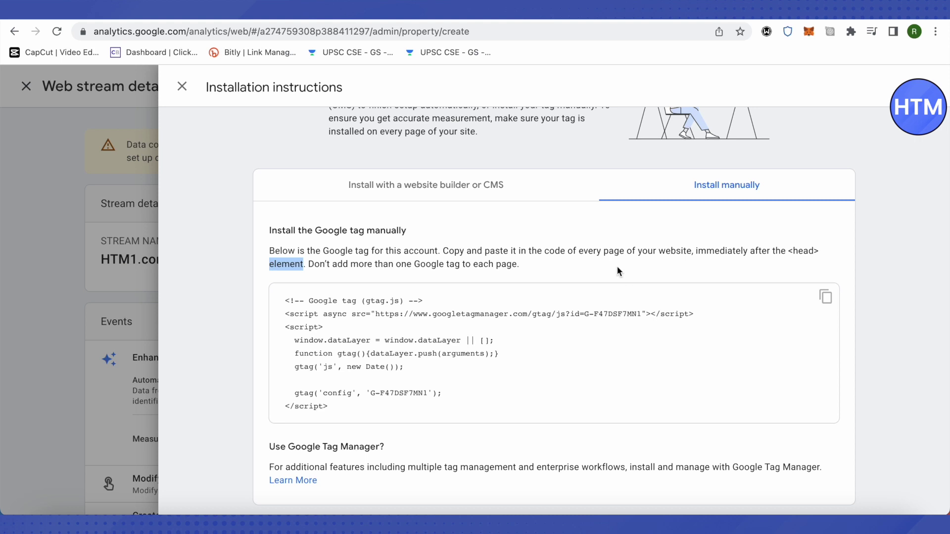
pyautogui.scroll(2, 617, 270)
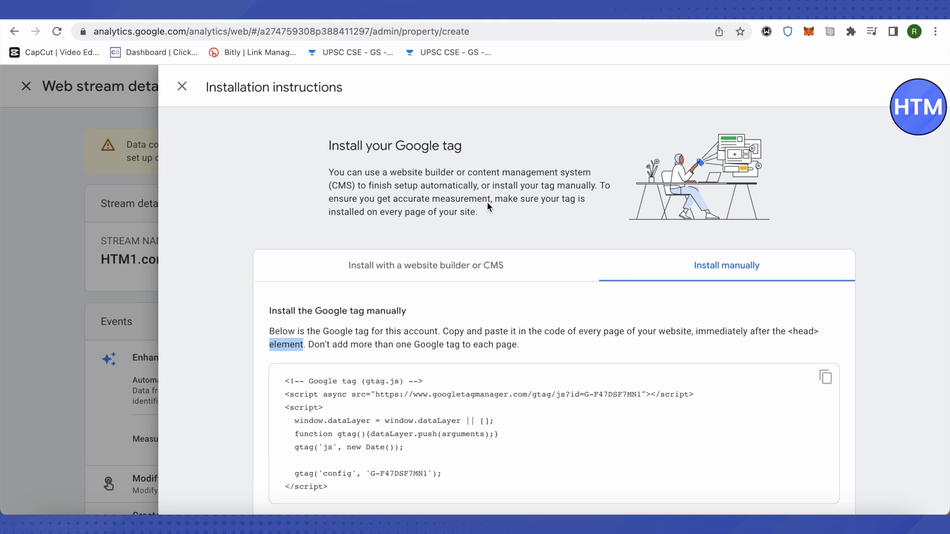
pyautogui.click(181, 87)
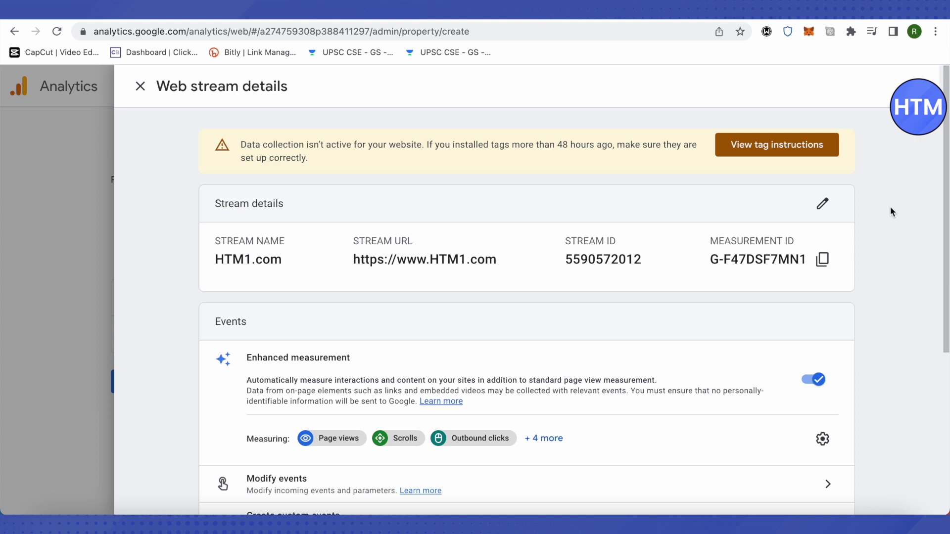
# Step: In Tag Manager, create a new tag of type Google Analytics: GA4 Configuration
pyautogui.click(772, 9)
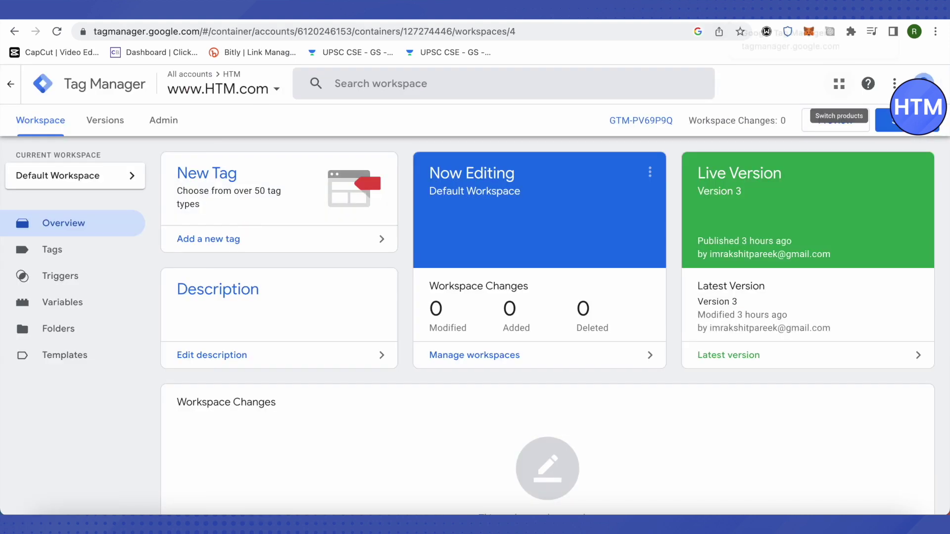
pyautogui.click(53, 252)
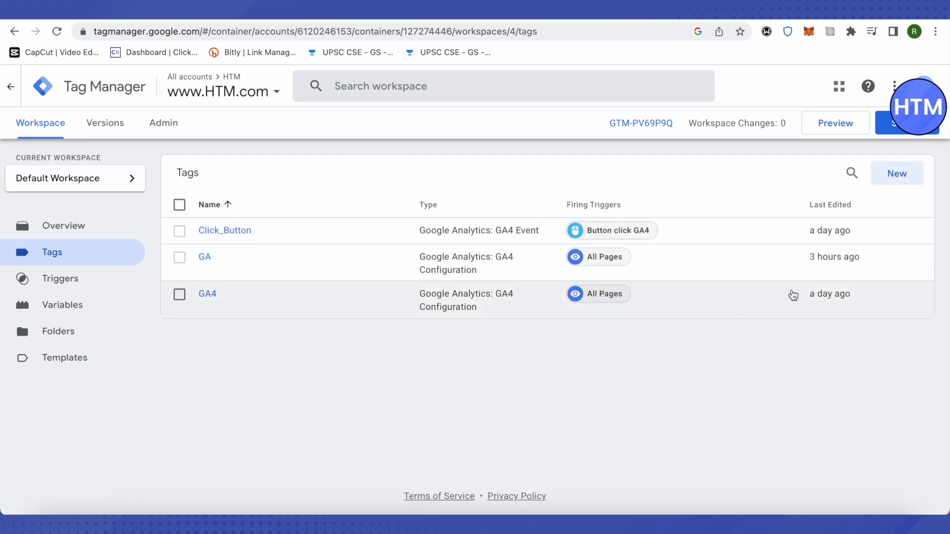
pyautogui.click(904, 182)
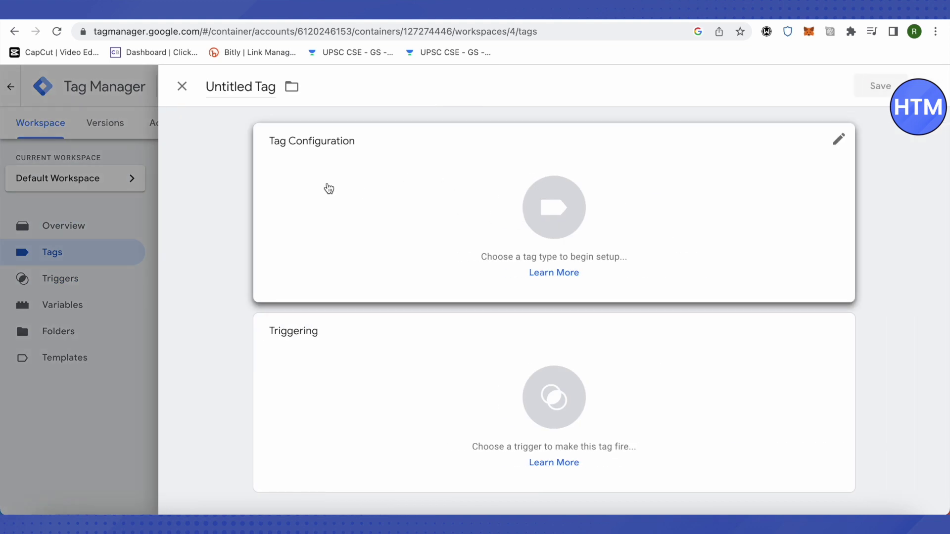
pyautogui.click(500, 212)
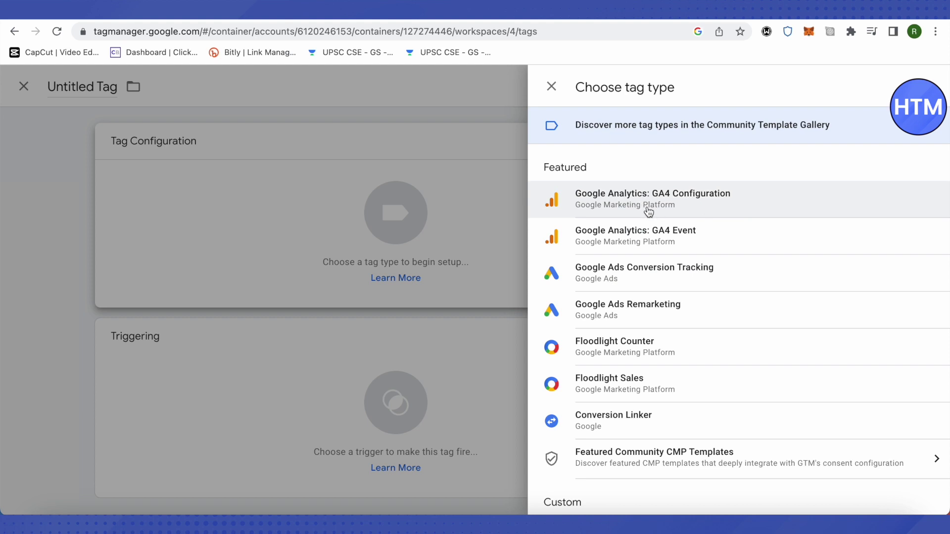
pyautogui.click(722, 206)
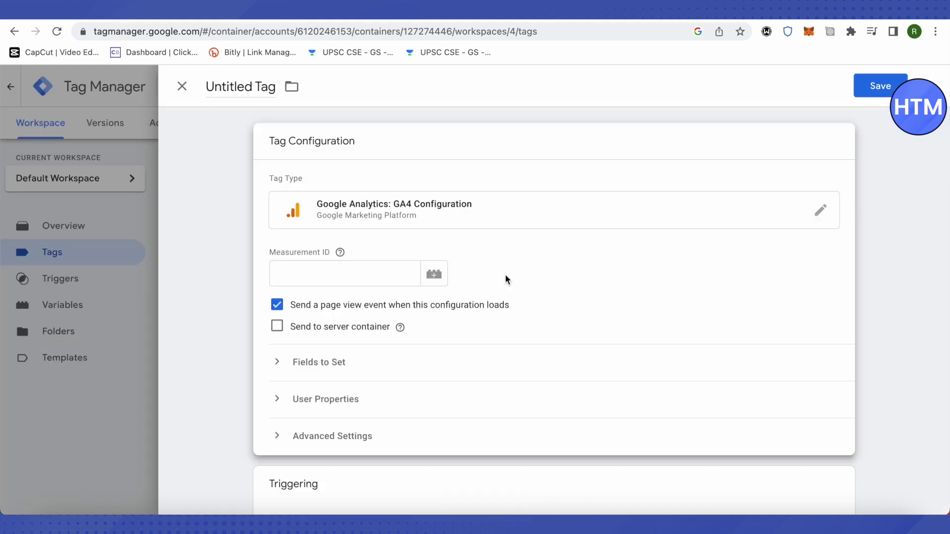
# Step: Start a new Constant variable for the Measurement ID and copy G-F47DSF7MN1 from Analytics
pyautogui.click(439, 277)
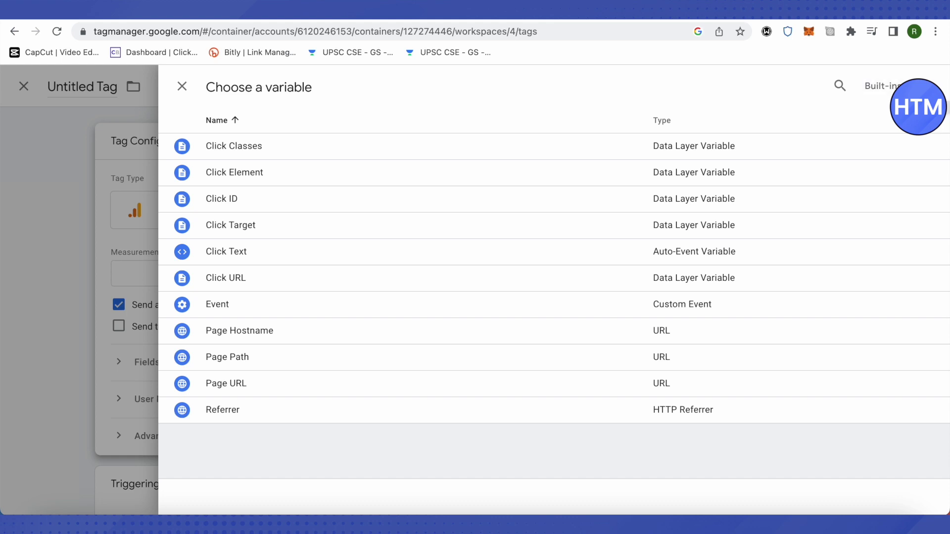
pyautogui.click(927, 86)
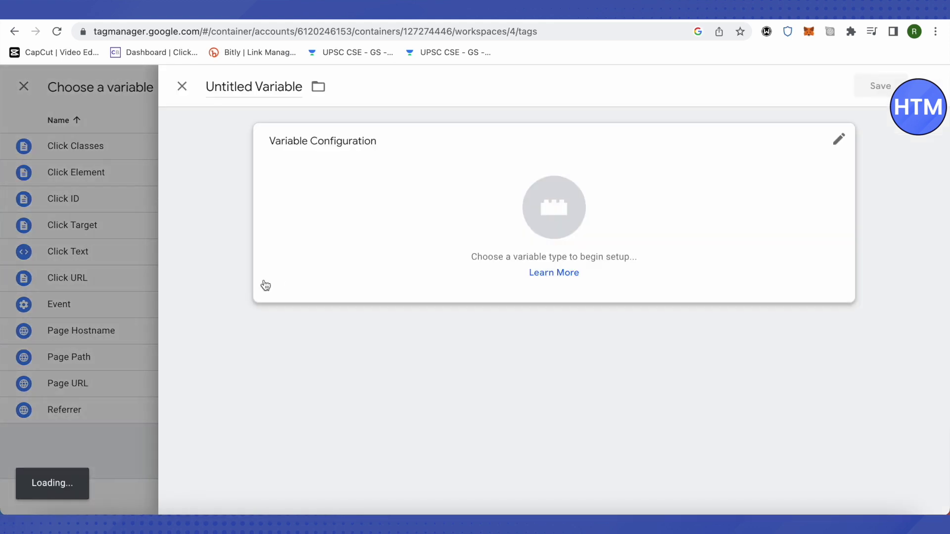
pyautogui.click(530, 211)
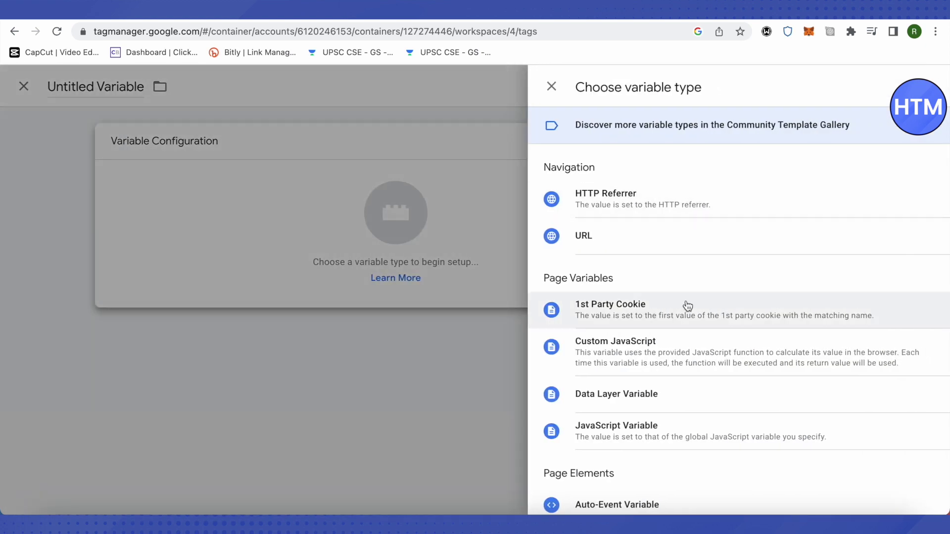
pyautogui.scroll(-8, 687, 306)
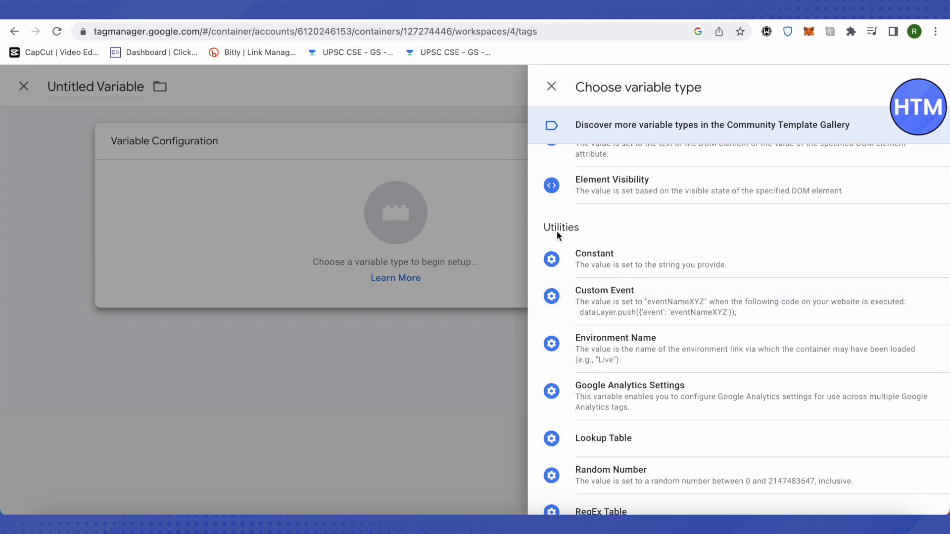
pyautogui.click(602, 265)
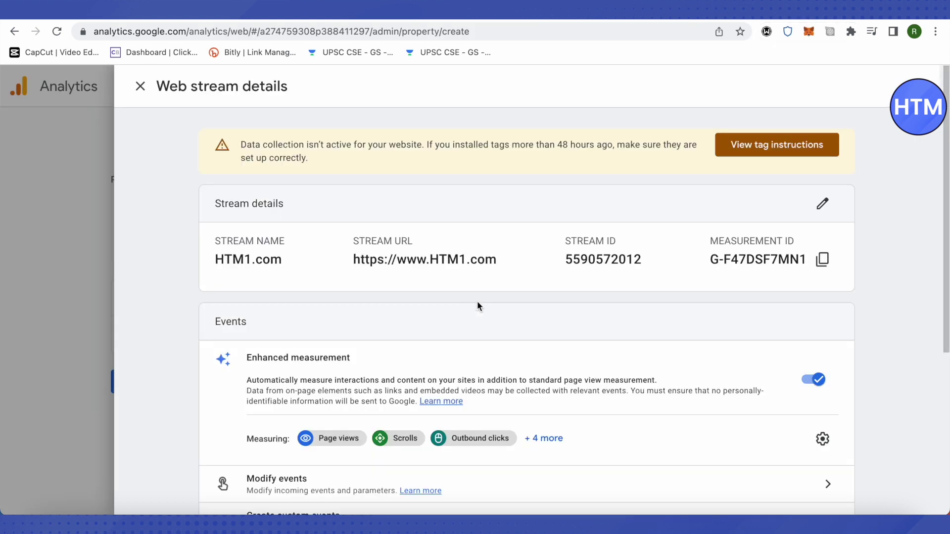
pyautogui.click(822, 259)
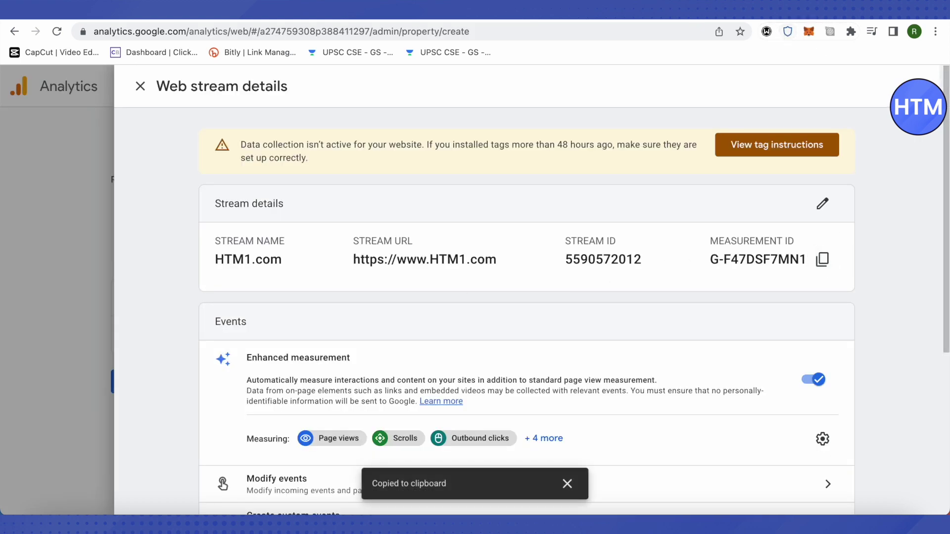
pyautogui.click(886, 10)
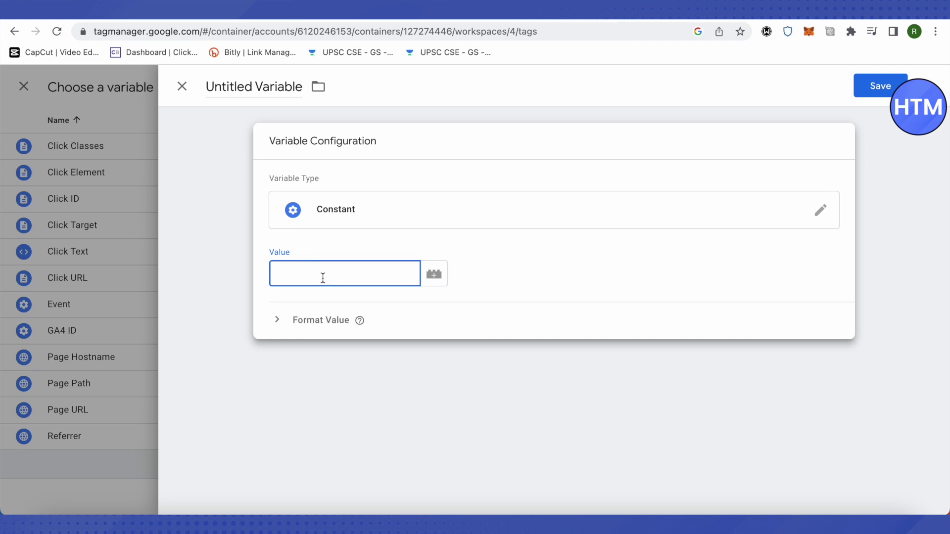
# Step: Paste G-F47DSF7MN1 as the Constant's value and rename the variable 'GA4 ID'
pyautogui.press('super+v')
pyautogui.moveTo(299, 85); pyautogui.dragTo(193, 88)
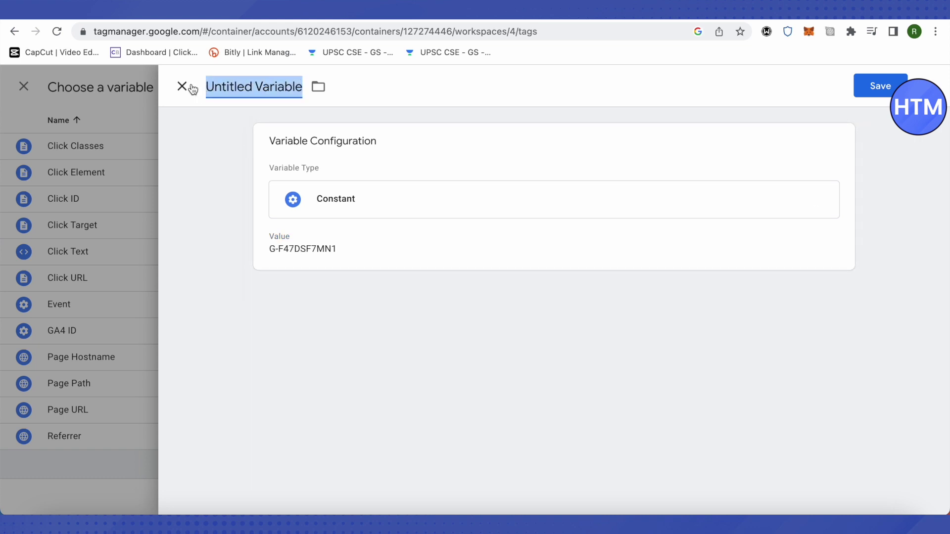
pyautogui.write('GA4')
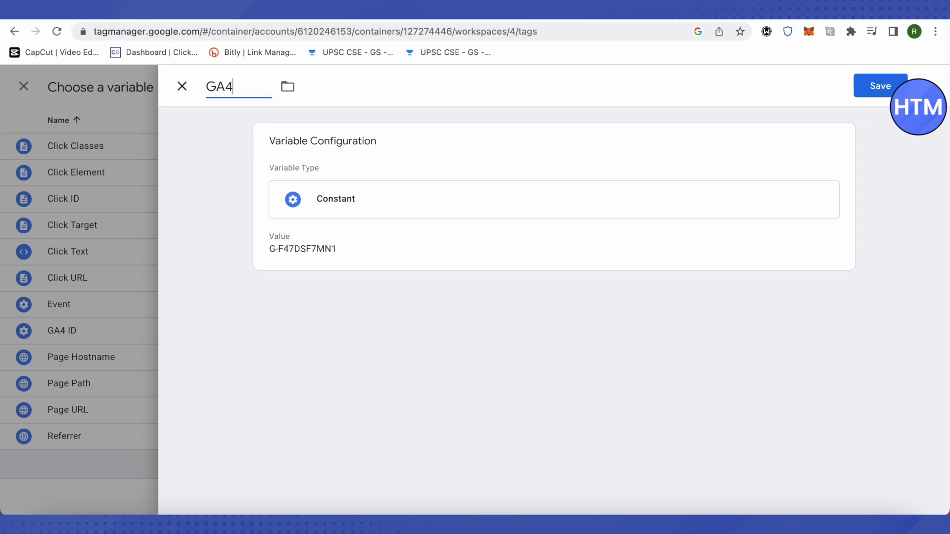
pyautogui.write(' ID')
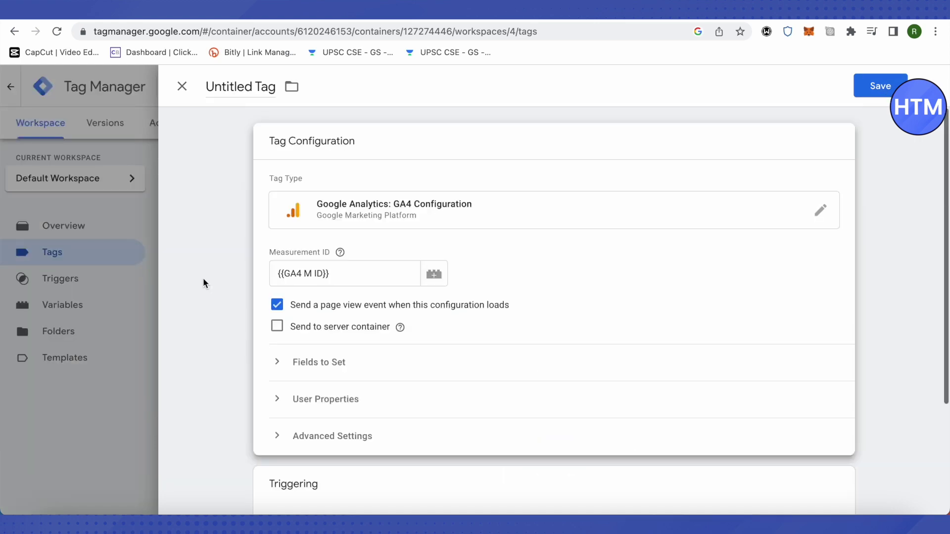
# Step: Set the GA4 Configuration tag to fire on All Pages, rename it 'GA4 ID', and save it
pyautogui.scroll(3, 203, 280)
pyautogui.scroll(-3, 203, 280)
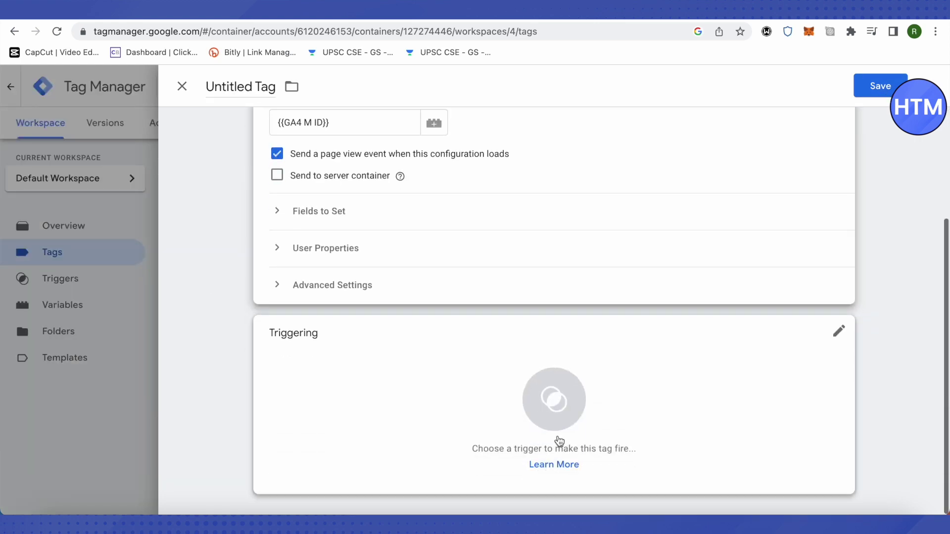
pyautogui.click(496, 392)
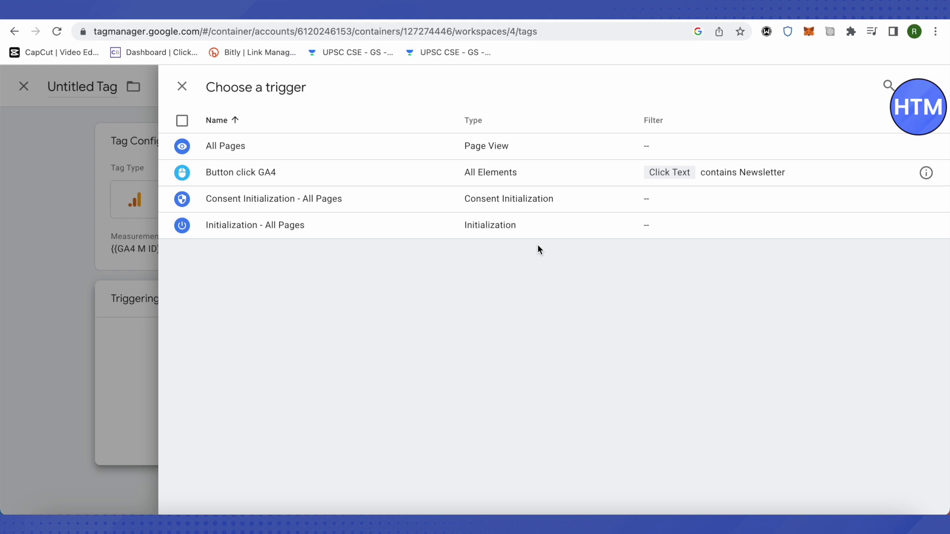
pyautogui.click(230, 154)
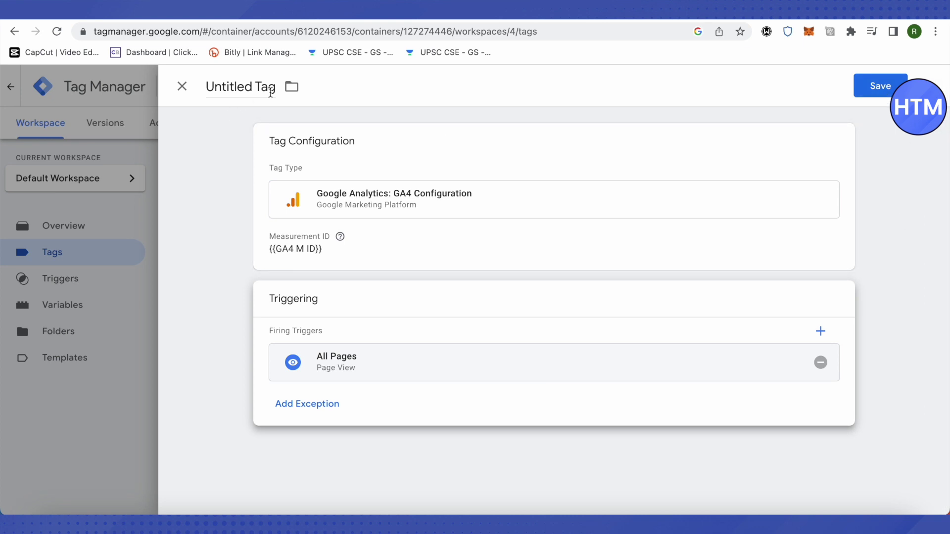
pyautogui.moveTo(275, 87); pyautogui.dragTo(169, 88)
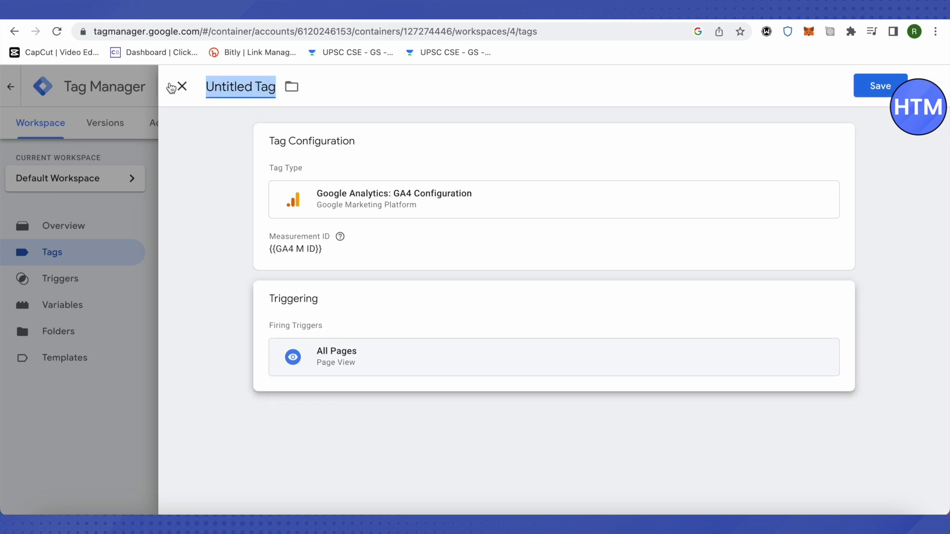
pyautogui.write('GA4 ID')
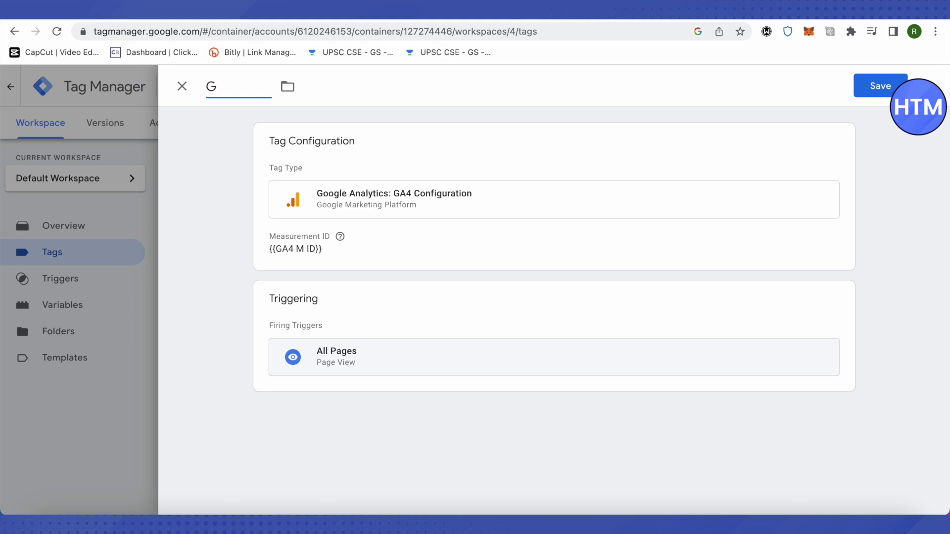
pyautogui.click(886, 86)
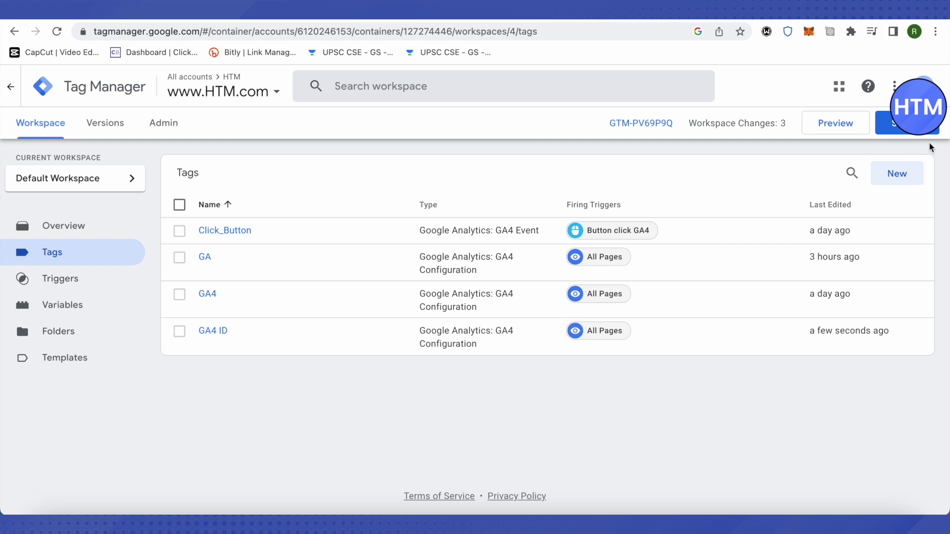
# Step: Submit and publish the workspace to Live as Version 4 without a version description
pyautogui.click(908, 130)
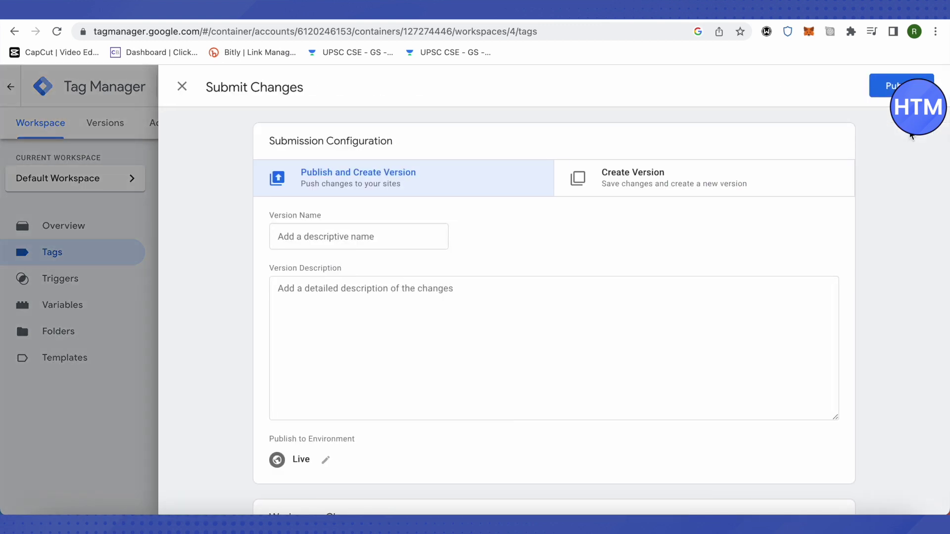
pyautogui.click(891, 86)
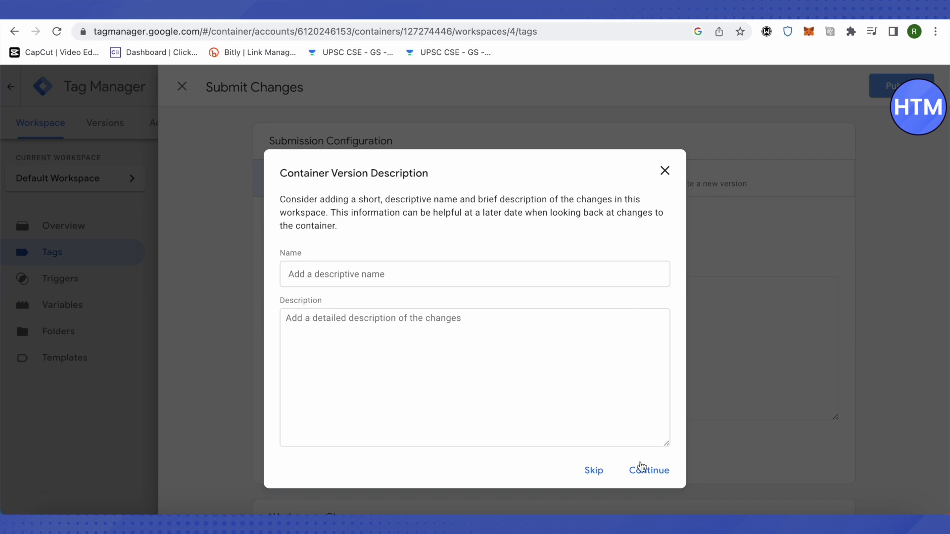
pyautogui.click(657, 474)
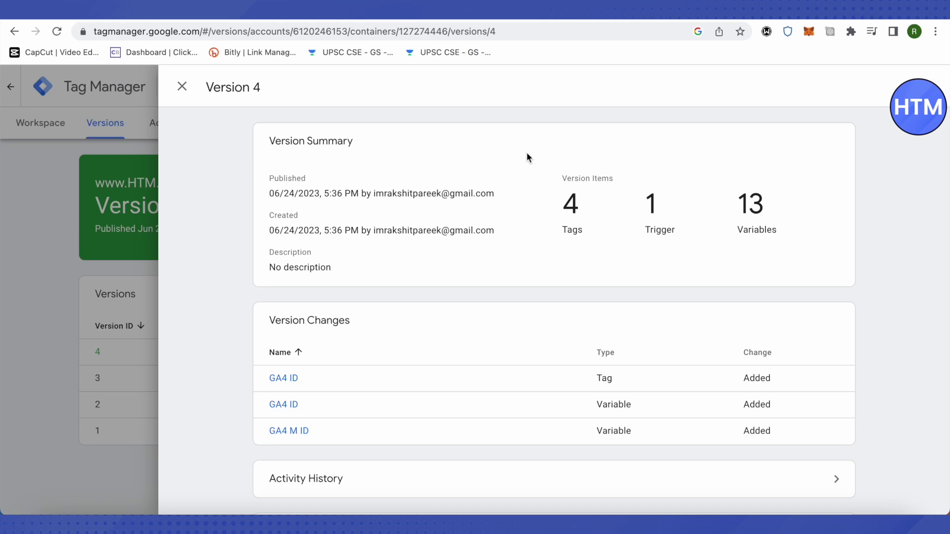
pyautogui.click(803, 19)
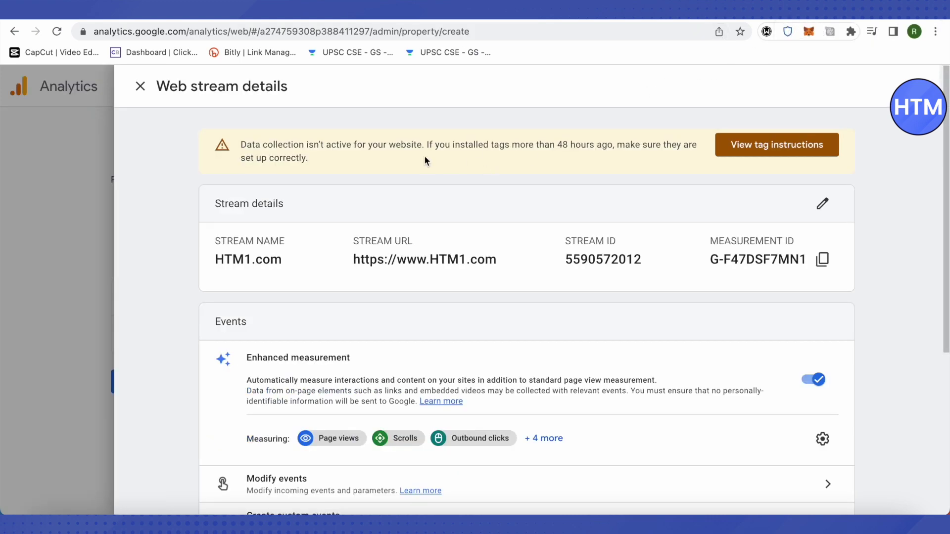
# Step: Close the HTM1.com web stream details and go to the HTM2 property's Reports
pyautogui.click(140, 86)
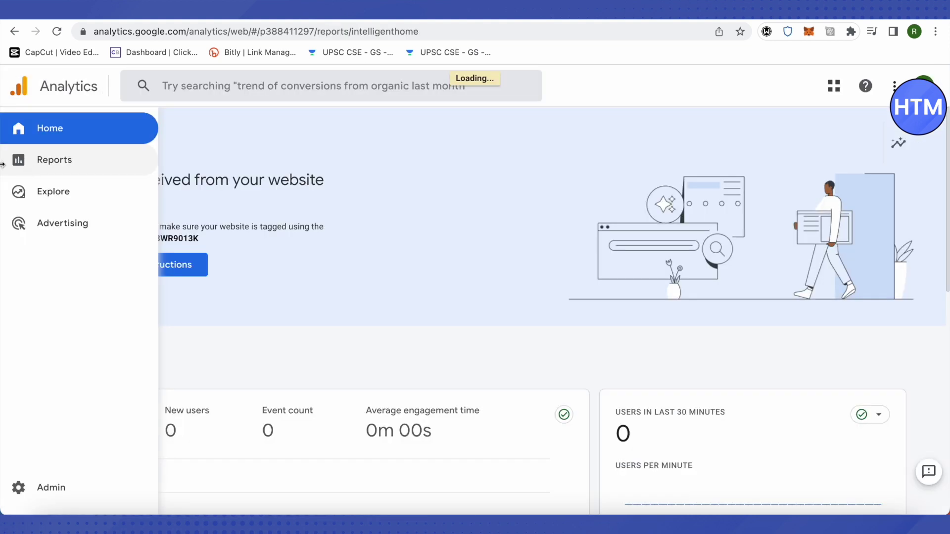
pyautogui.click(26, 170)
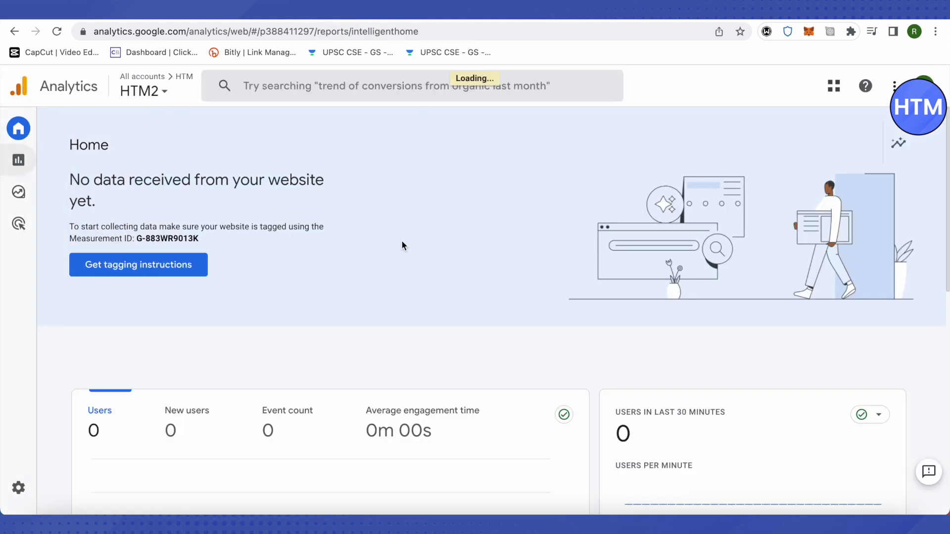